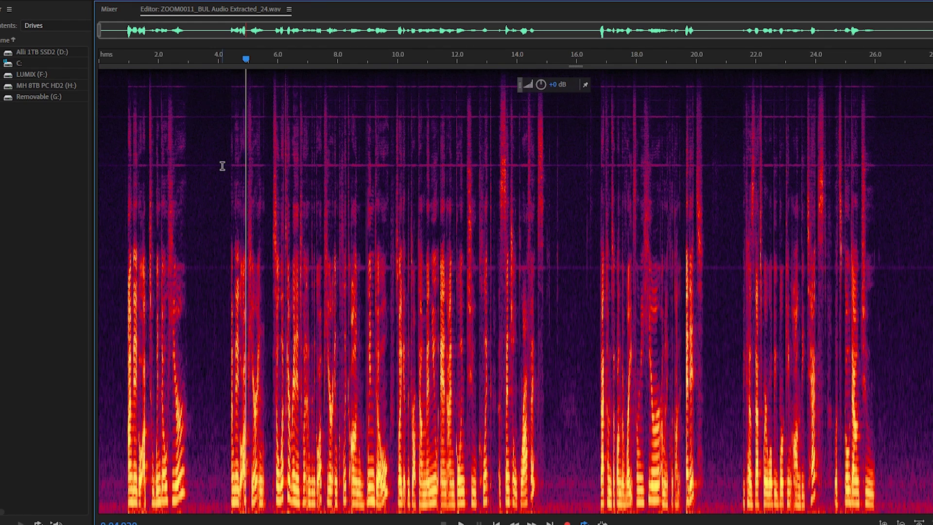
Step: Activate the Marquee Selection tool for selecting areas in the first seconds of the spectrogram
scroll(219, 165, up, 5)
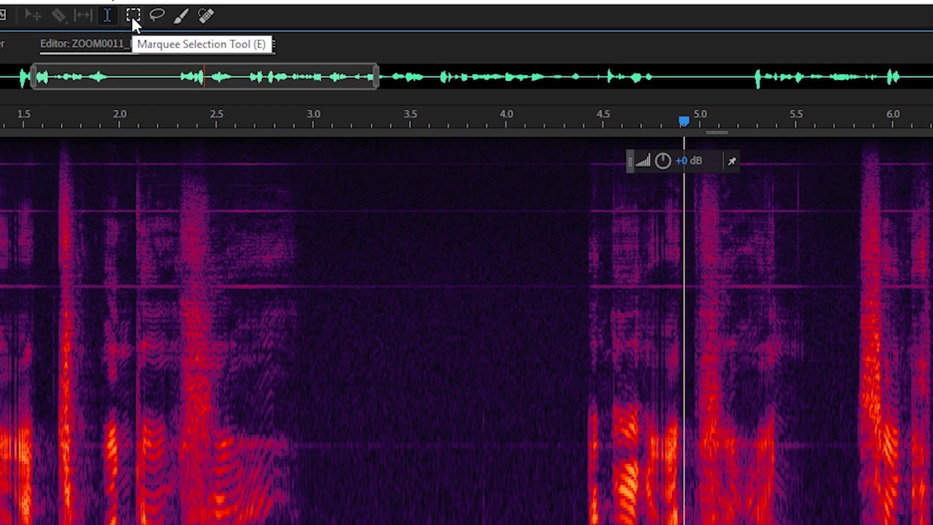
click(130, 14)
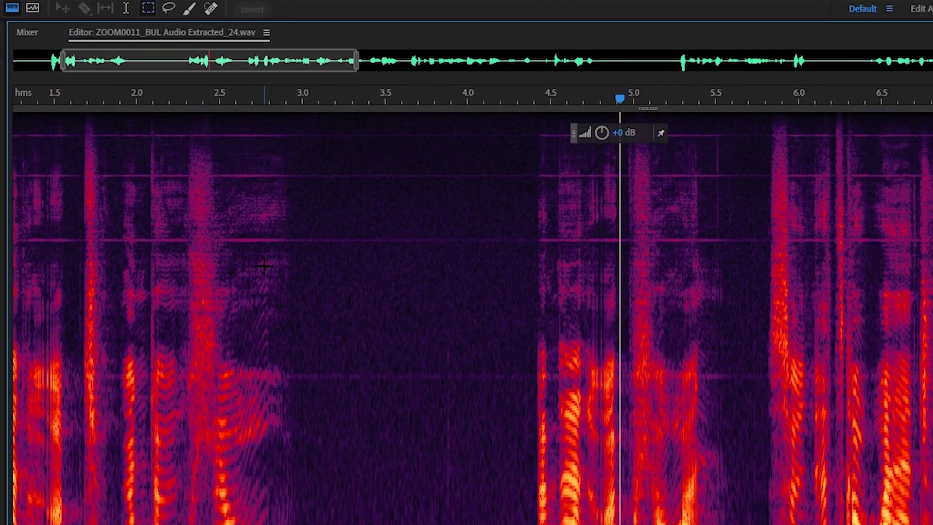
drag(54, 245, 467, 476)
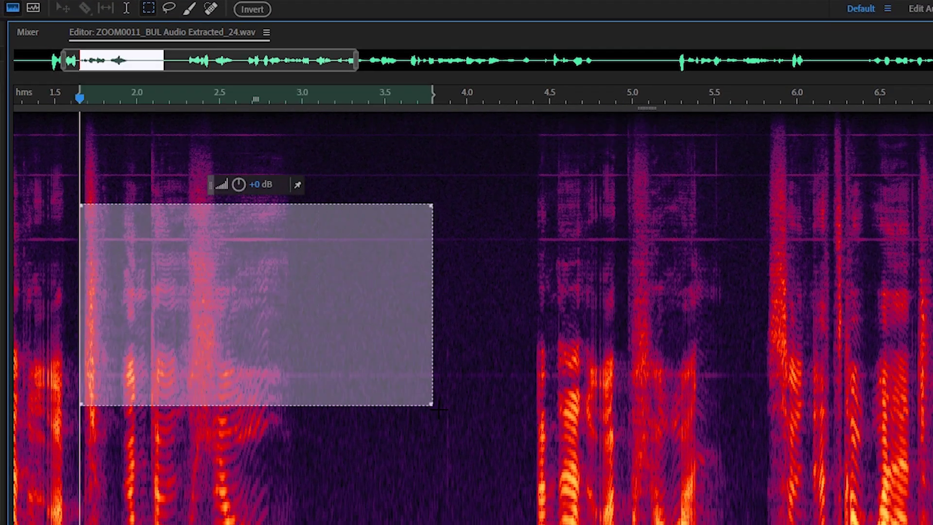
drag(438, 410, 409, 510)
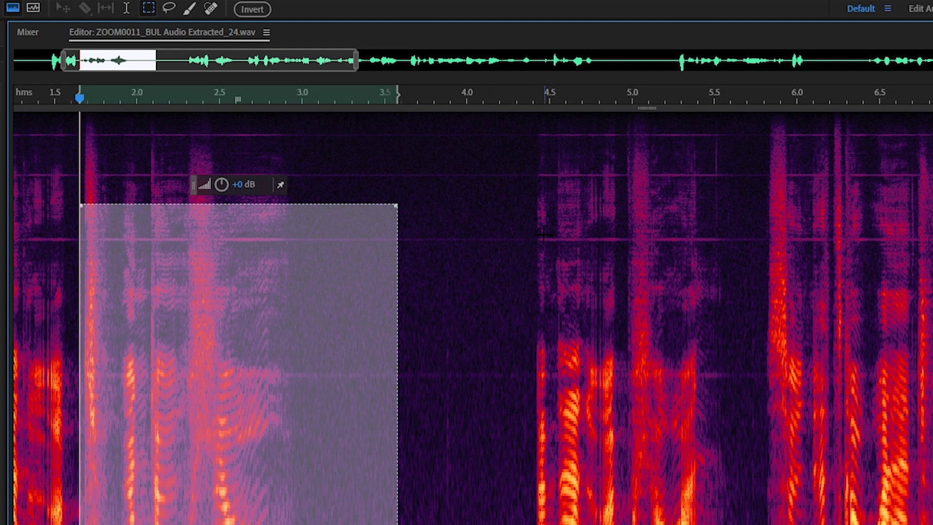
click(495, 294)
click(446, 238)
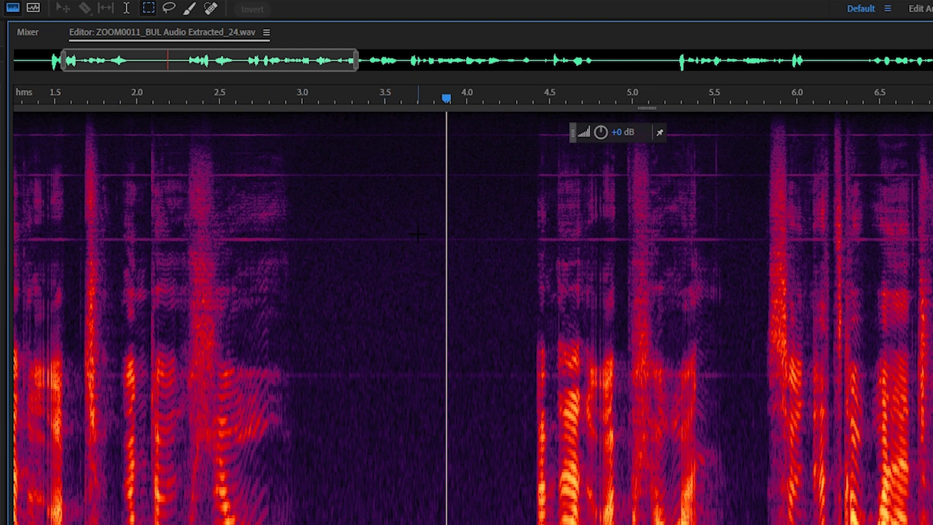
Step: Select a thin band tightly around the third horizontal noise line from the top, from about 0.4 to 3.7 seconds
drag(418, 235, 4, 245)
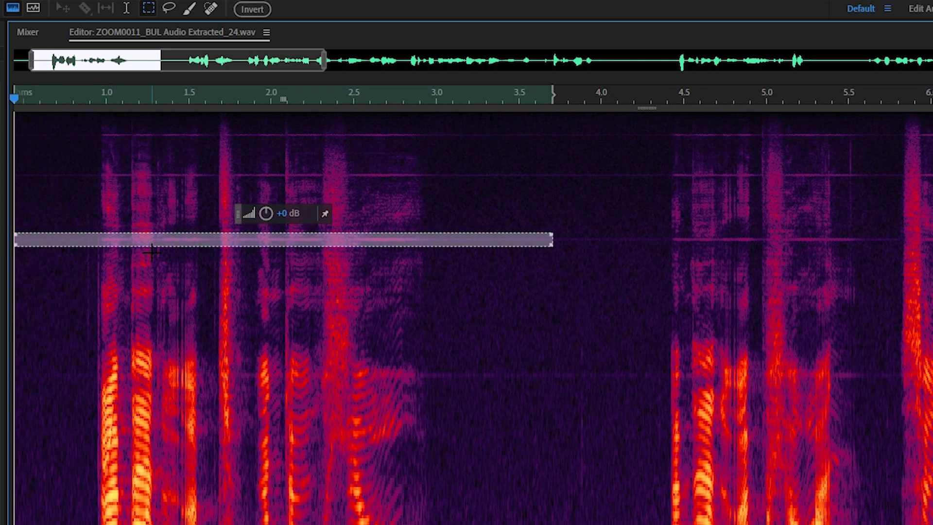
drag(152, 248, 152, 243)
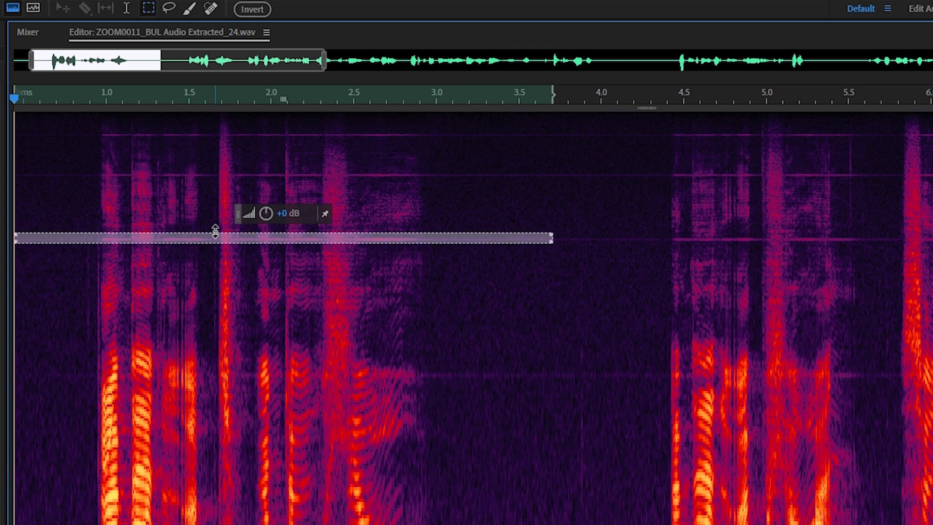
drag(229, 232, 229, 235)
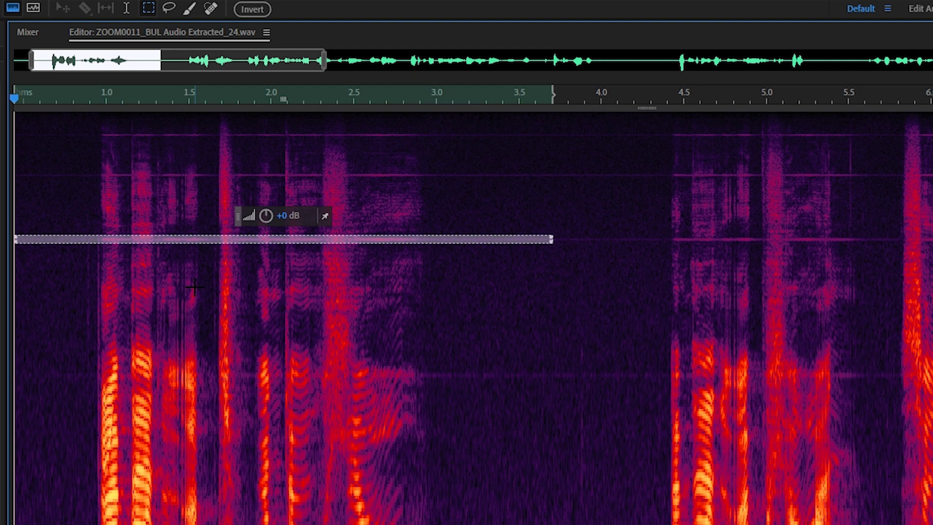
Step: Play back the selected frequency band and capture it as the noise print
key(space)
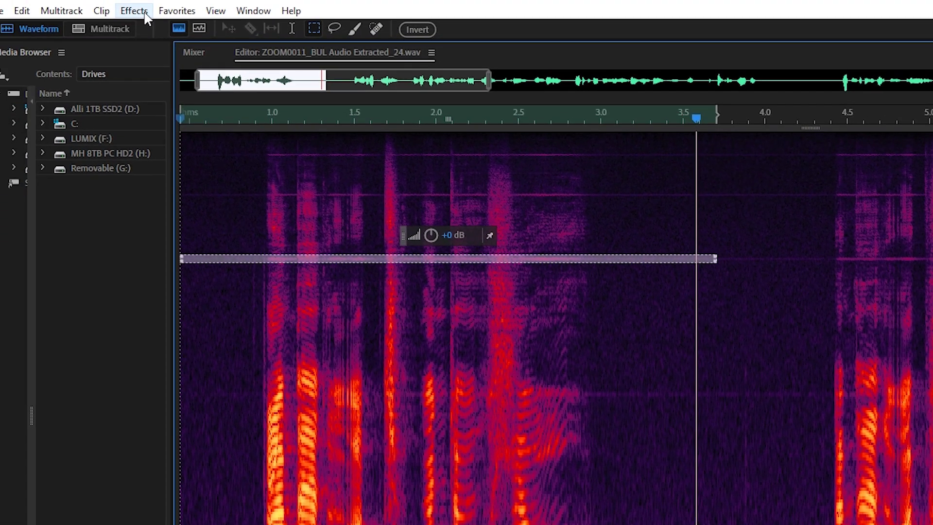
click(143, 13)
mouse_move(281, 289)
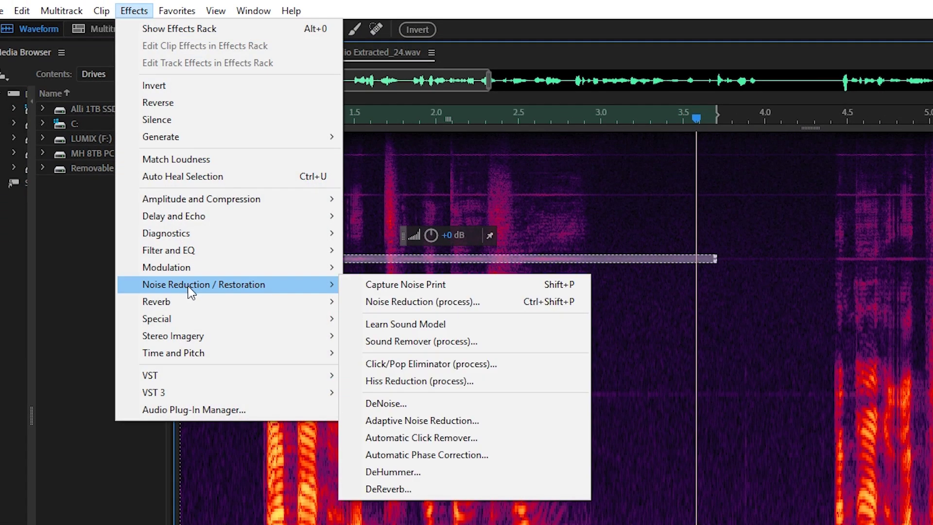
click(354, 287)
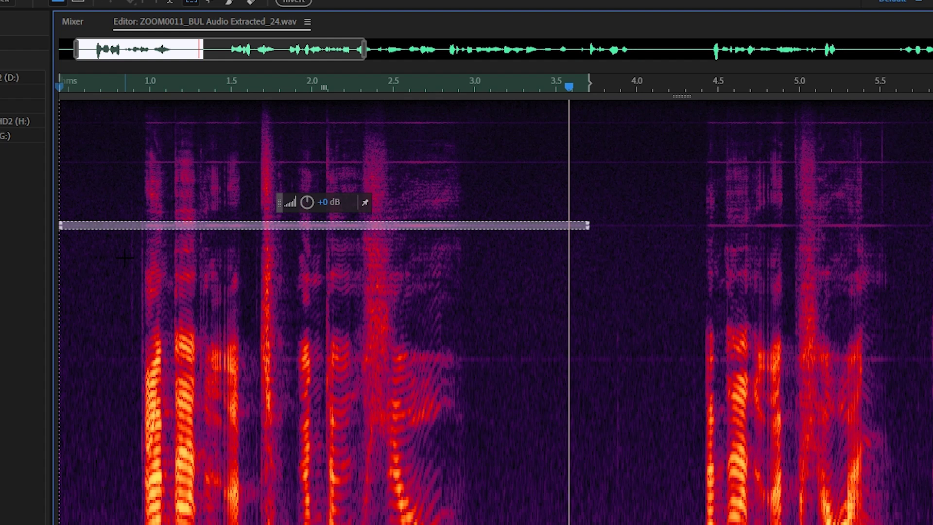
Step: Clear the band selection, select the entire recording and open the Noise Reduction process
scroll(124, 261, down, 4)
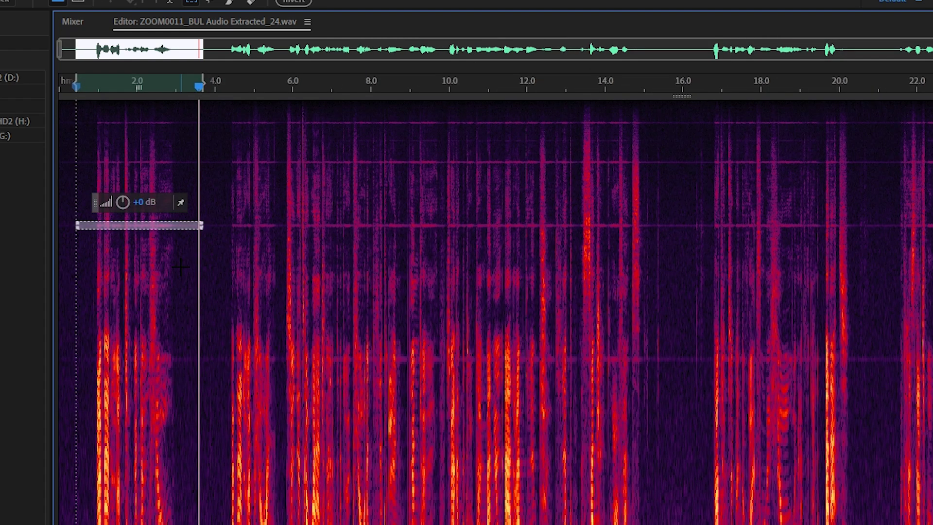
click(180, 267)
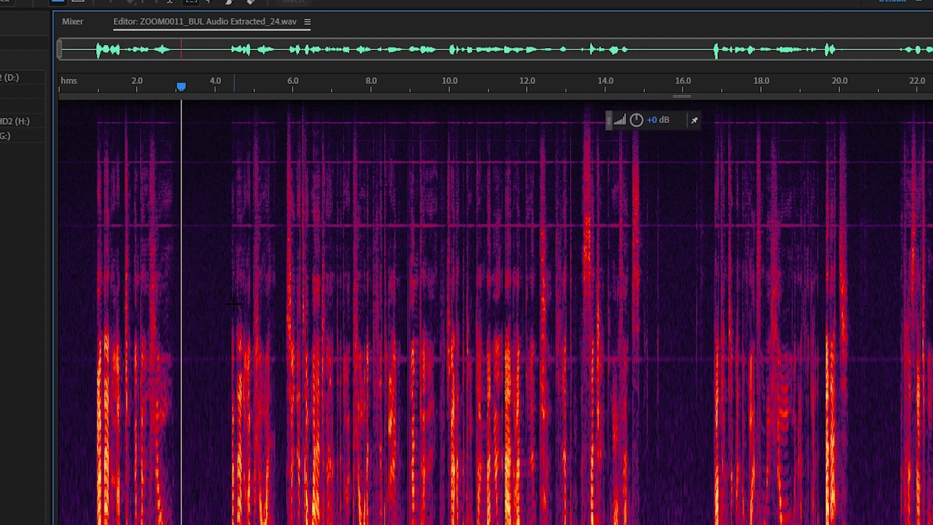
key(ctrl+a)
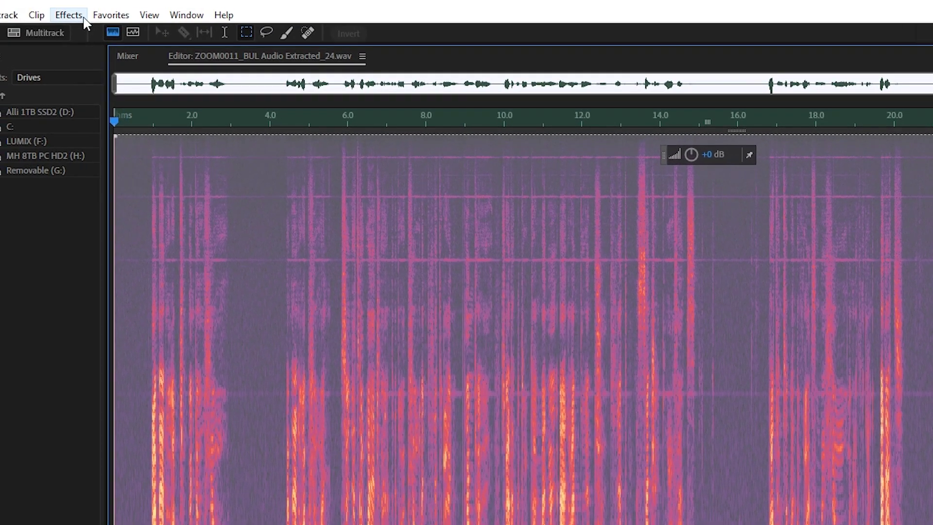
click(68, 15)
mouse_move(102, 288)
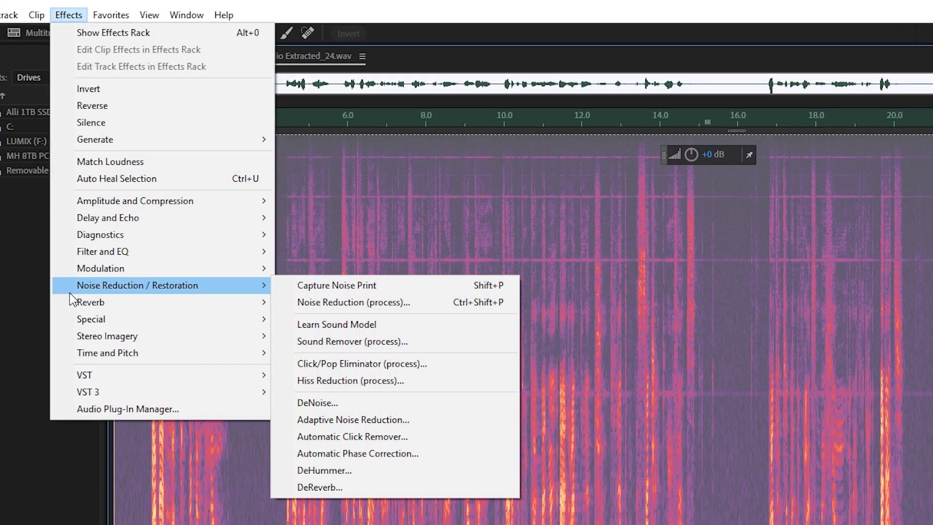
click(291, 302)
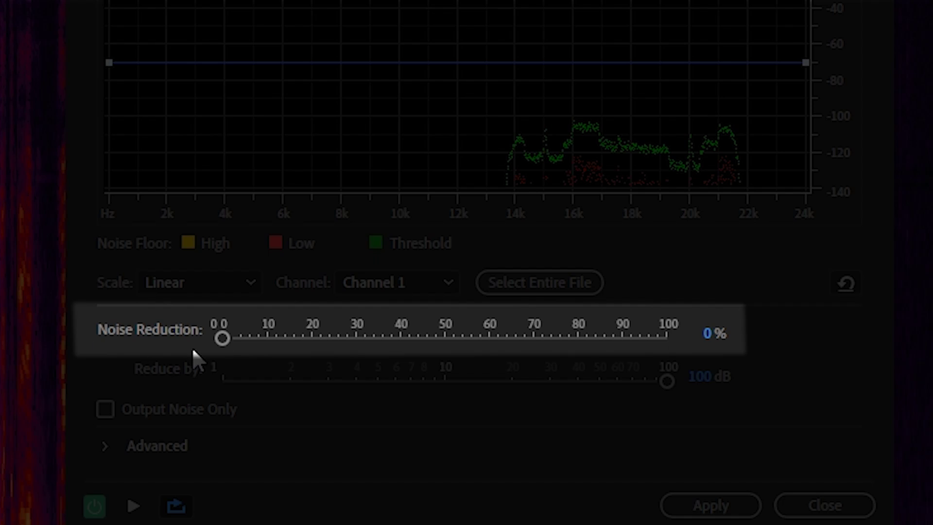
Step: Set Noise Reduction to 54 % and Reduce by to 9.8 dB
drag(220, 338, 242, 342)
drag(342, 336, 692, 333)
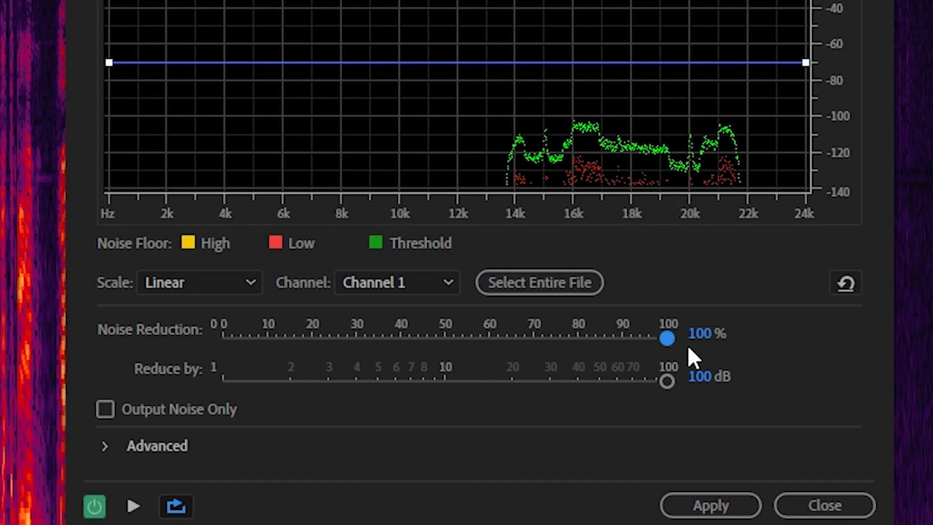
drag(666, 337, 460, 335)
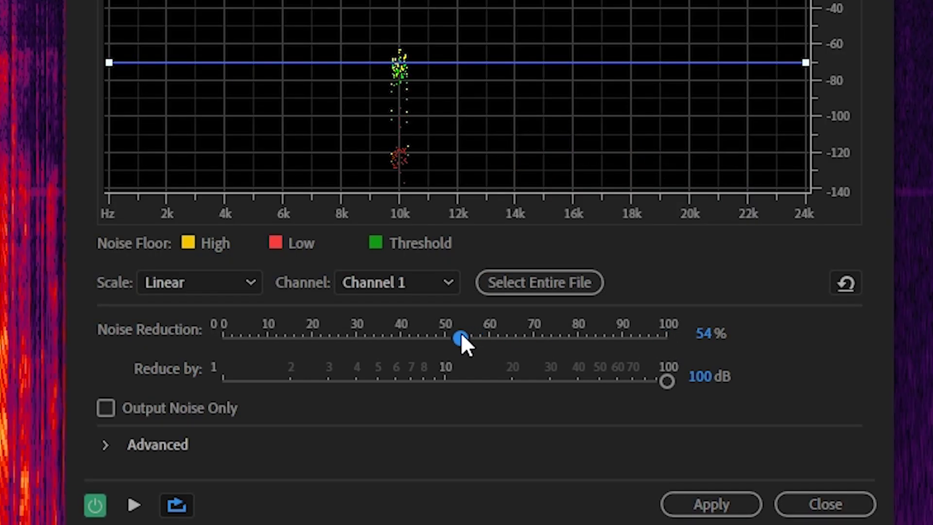
drag(666, 381, 441, 378)
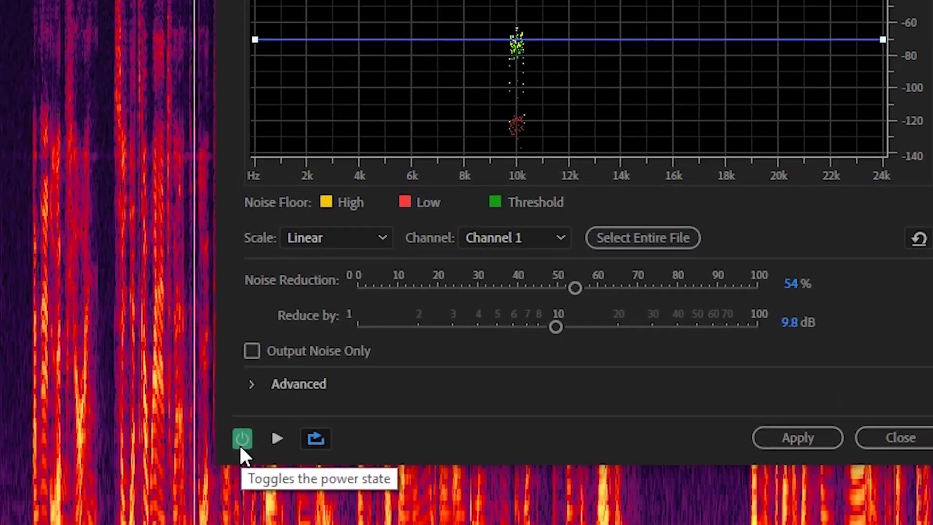
Step: Preview the audio while switching the noise reduction effect off and on to compare the sound
key(space)
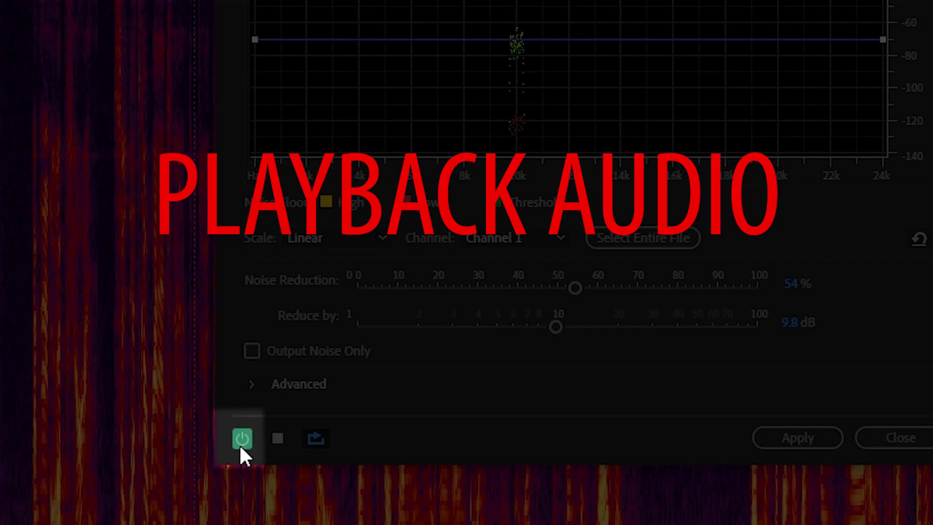
click(243, 439)
click(242, 440)
click(244, 440)
click(243, 440)
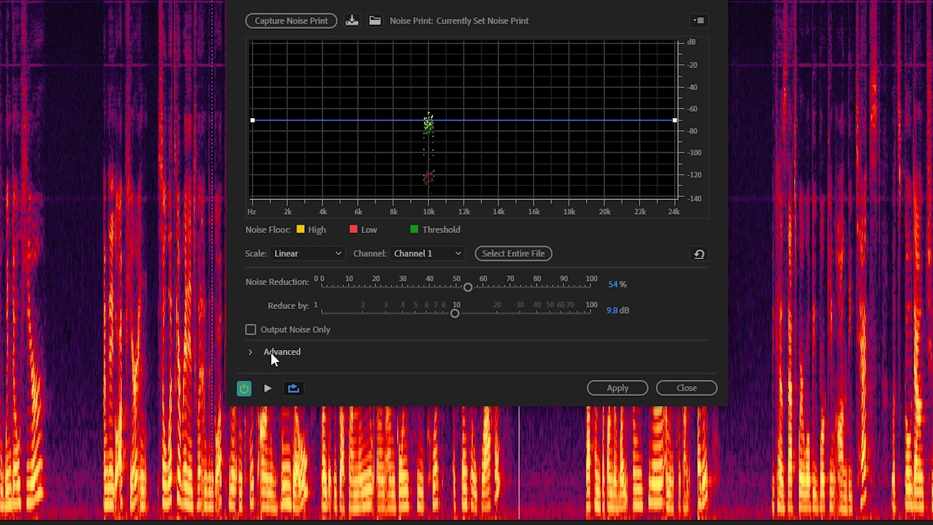
Step: Expand the advanced noise reduction settings and set Smoothing to 18
click(250, 351)
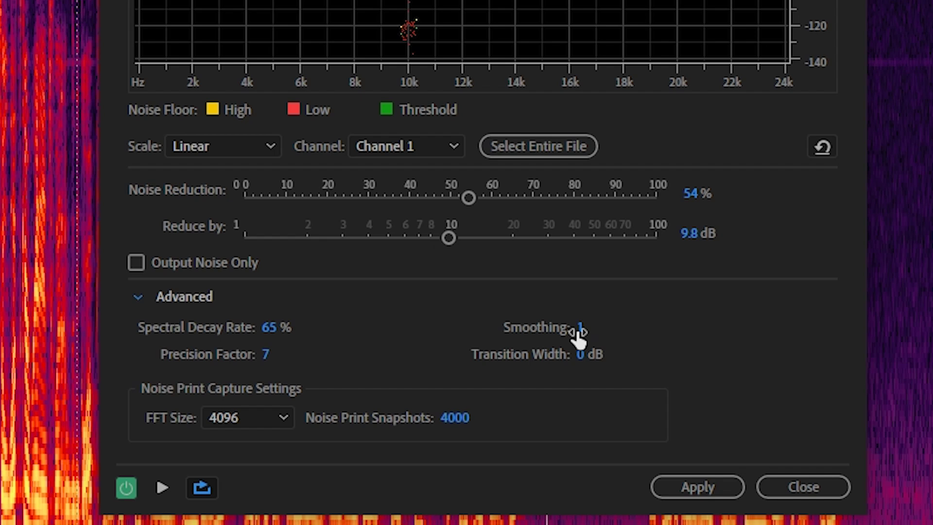
drag(578, 331, 600, 331)
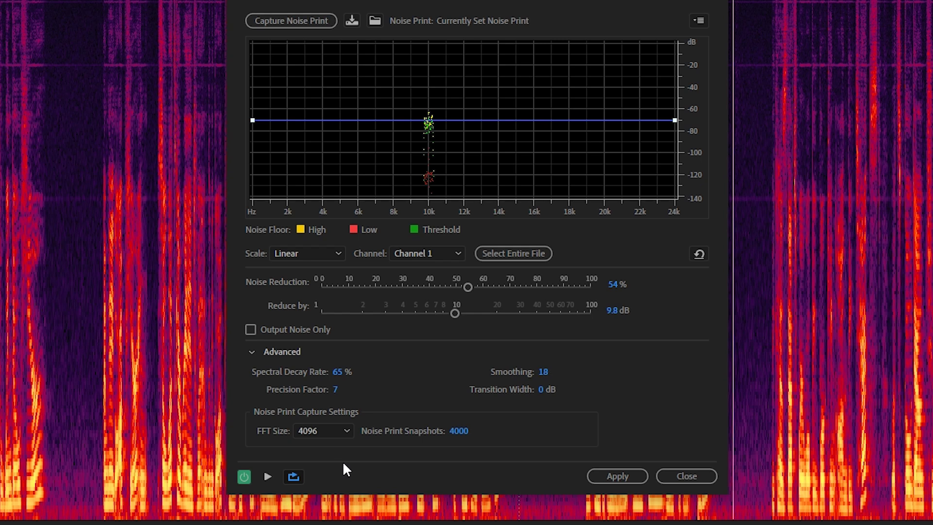
Step: Preview the adjusted noise reduction and apply it to the whole file
click(267, 477)
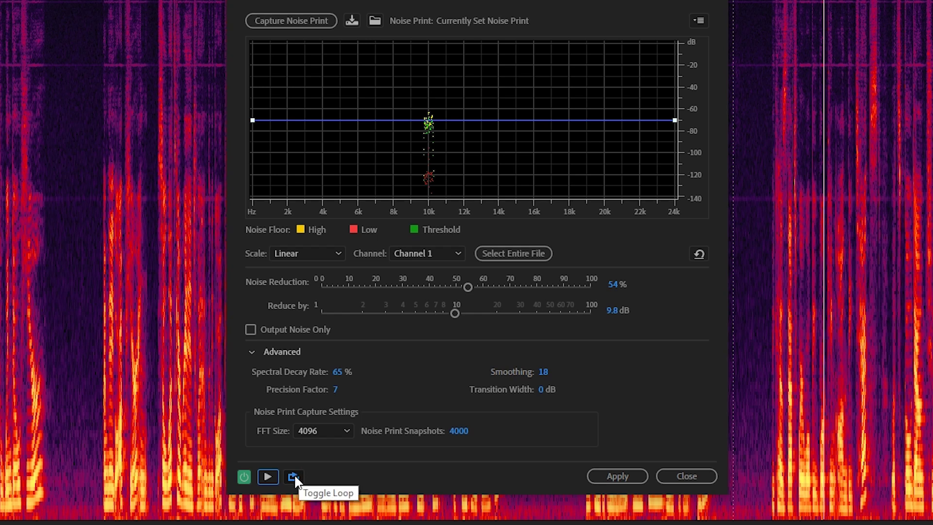
click(294, 476)
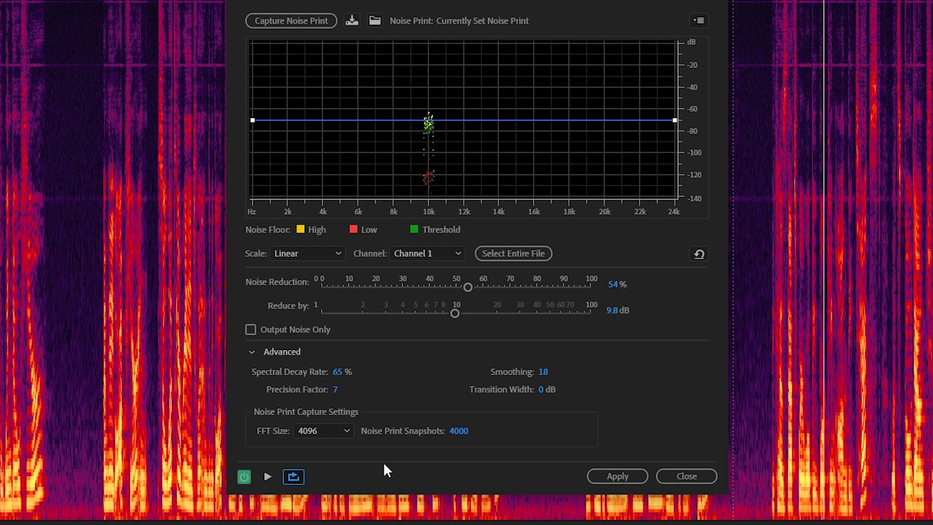
key(Tab)
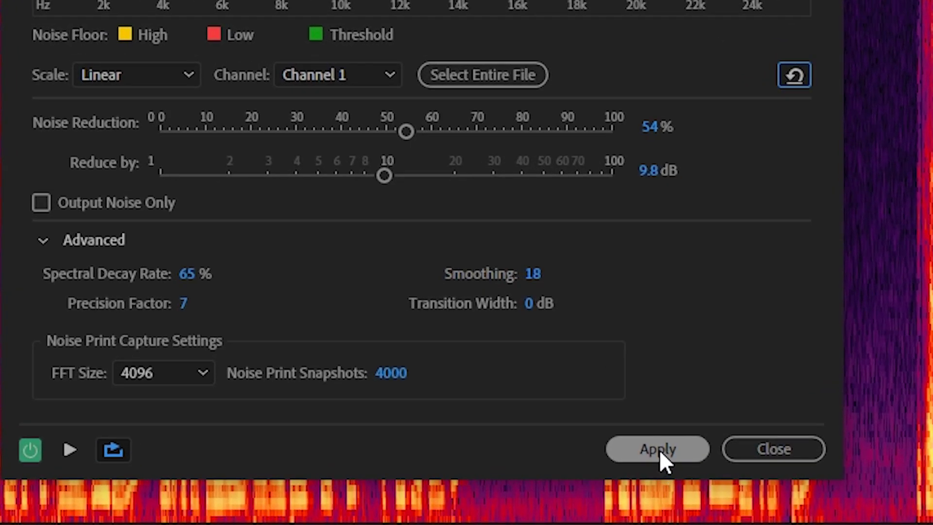
click(658, 448)
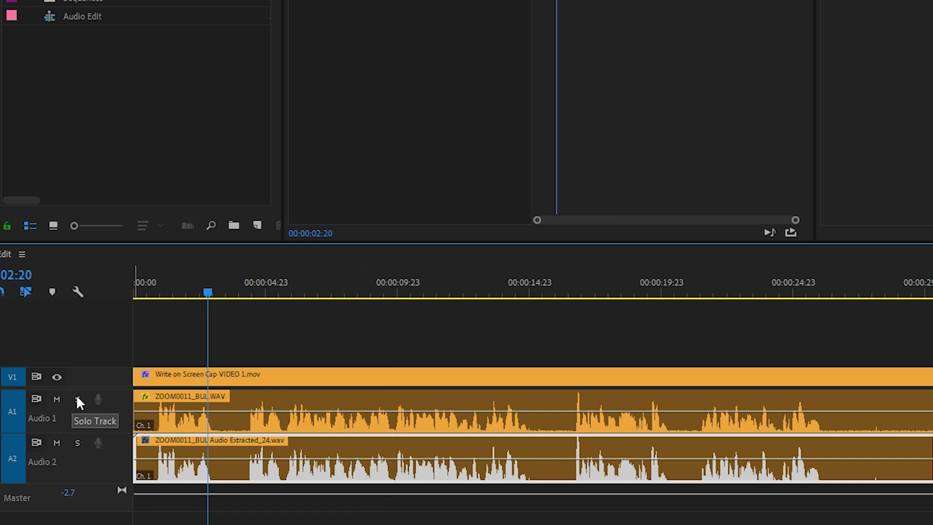
Step: Switch to the Premiere Pro timeline and compare the original and cleaned audio by soloing Audio 1 and Audio 2 in turn
click(76, 397)
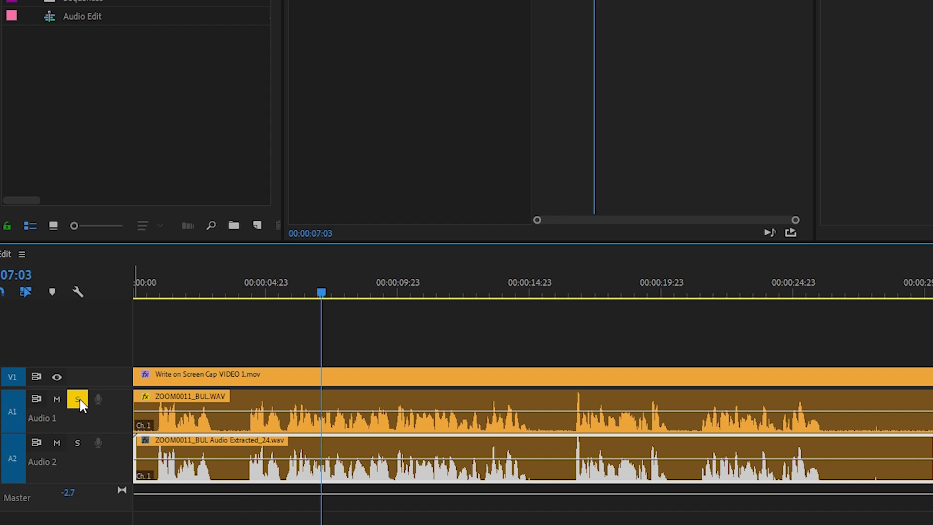
click(78, 399)
click(77, 442)
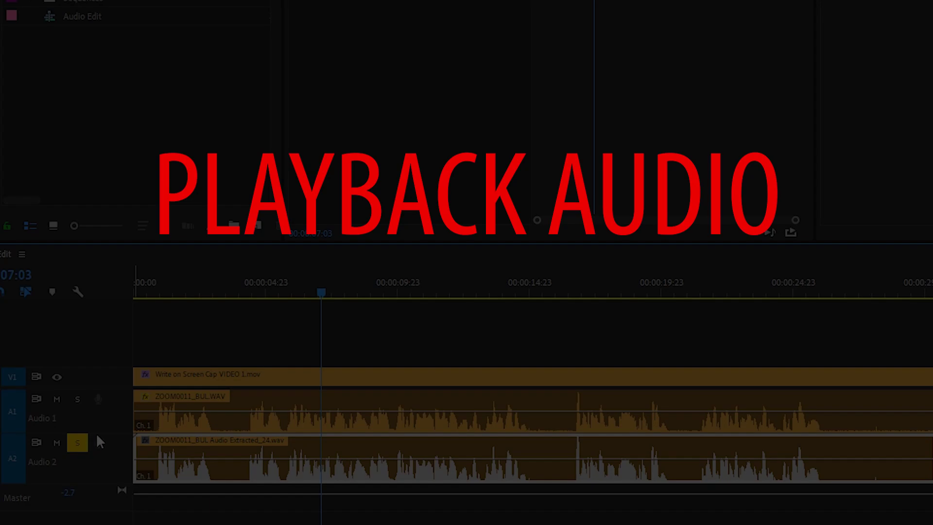